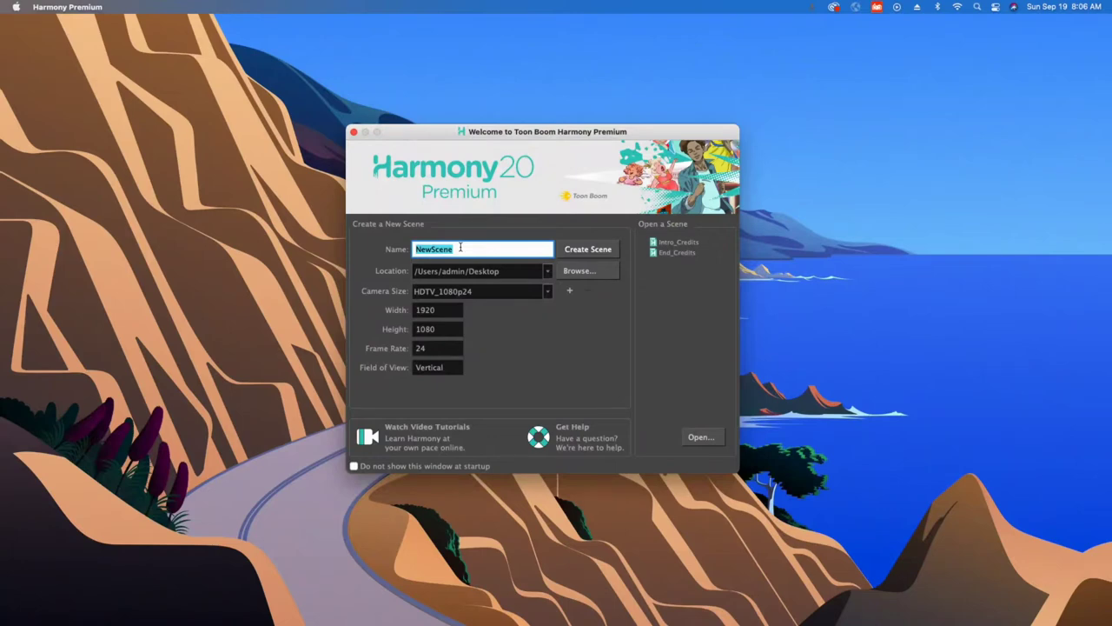
Start entering the new scene name motion_test on the Welcome screen
{"action": "type", "text": "motion_test"}
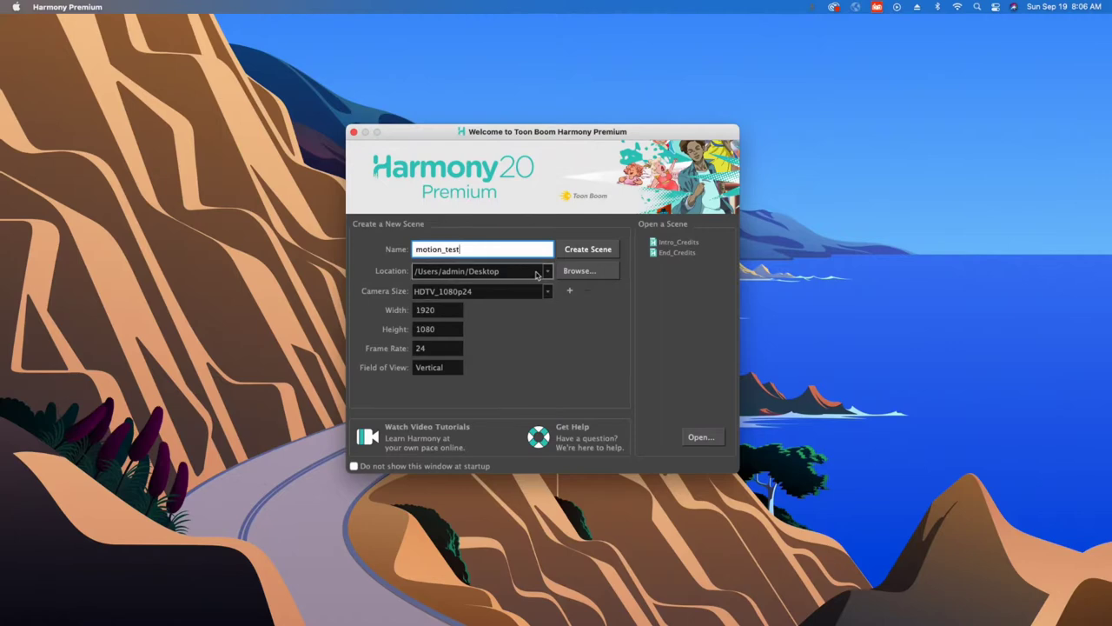
Pick the Insta_1080p24 camera size and create the motion_test scene
{"action": "left_click", "coordinate": [548, 293]}
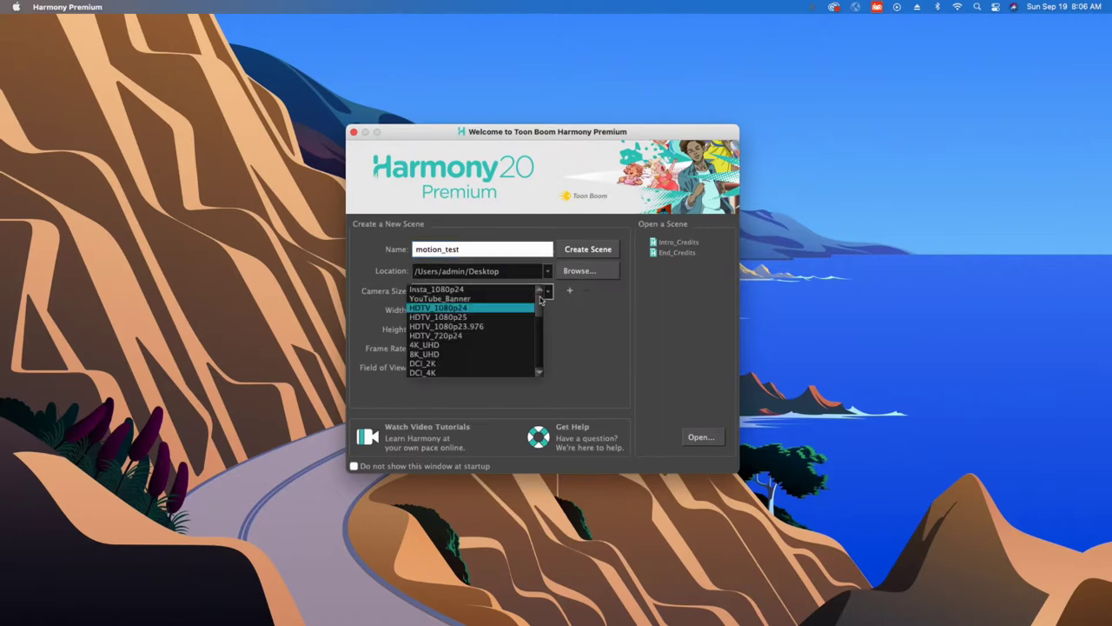
{"action": "left_click", "coordinate": [456, 292]}
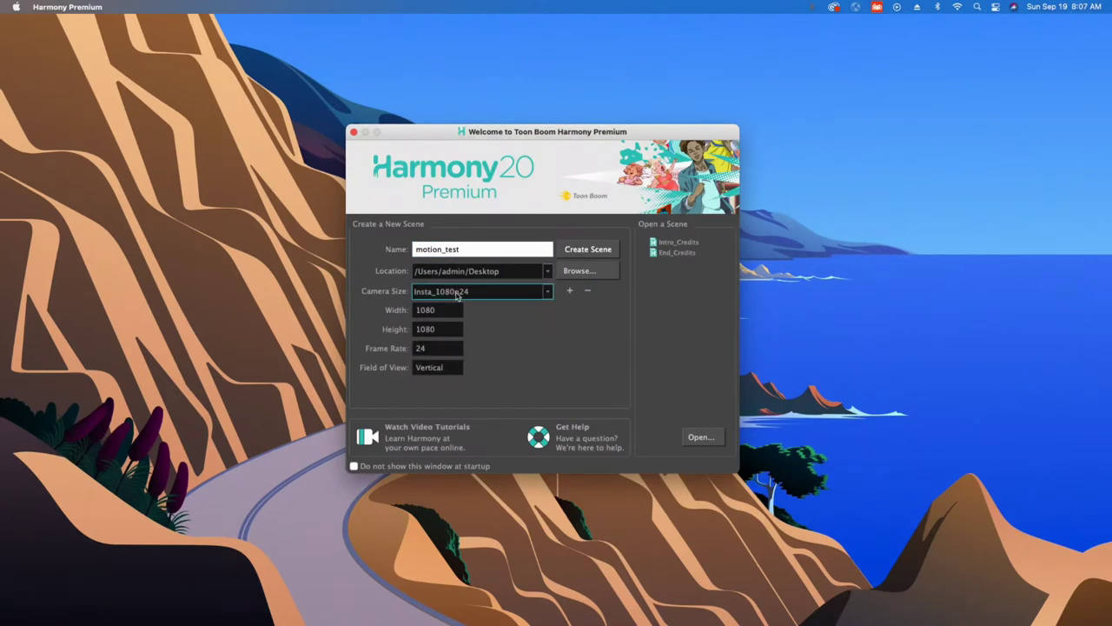
{"action": "left_click", "coordinate": [596, 252]}
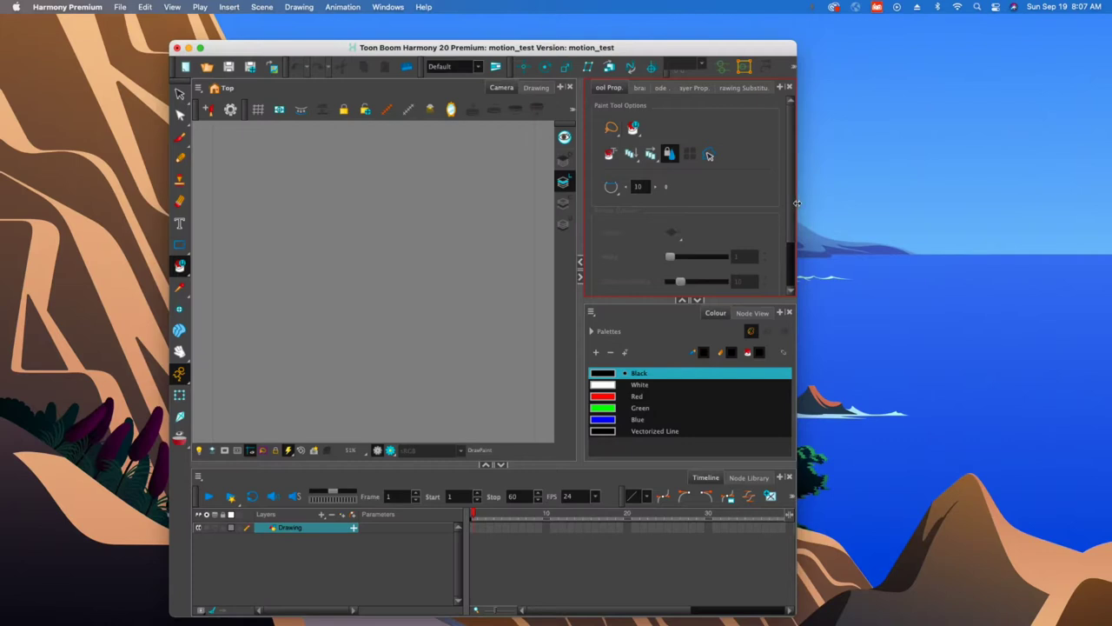
Stretch the Harmony window across the screen and restore the default workspace layout
{"action": "left_click_drag", "start_coordinate": [797, 202], "coordinate": [1065, 203]}
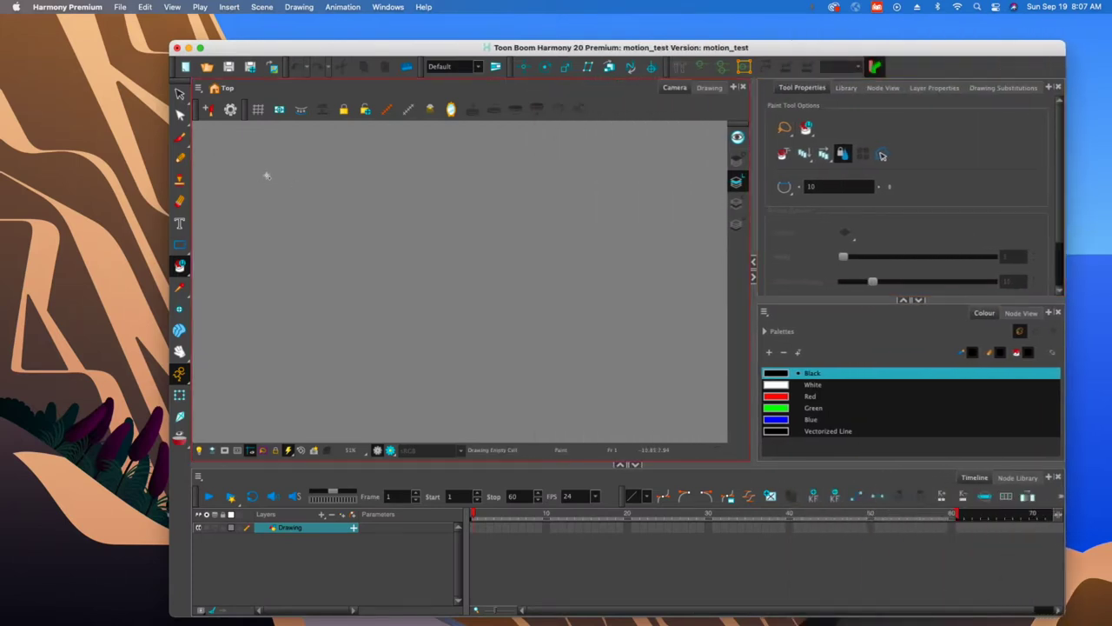
{"action": "left_click_drag", "start_coordinate": [146, 76], "coordinate": [2, 66]}
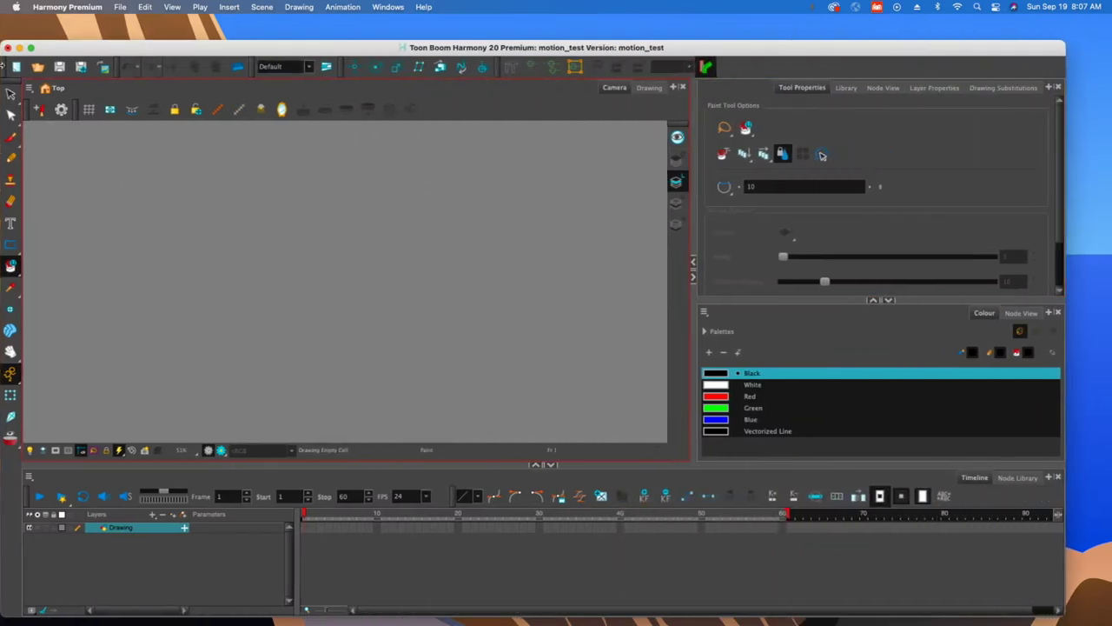
{"action": "left_click_drag", "start_coordinate": [357, 54], "coordinate": [372, 35]}
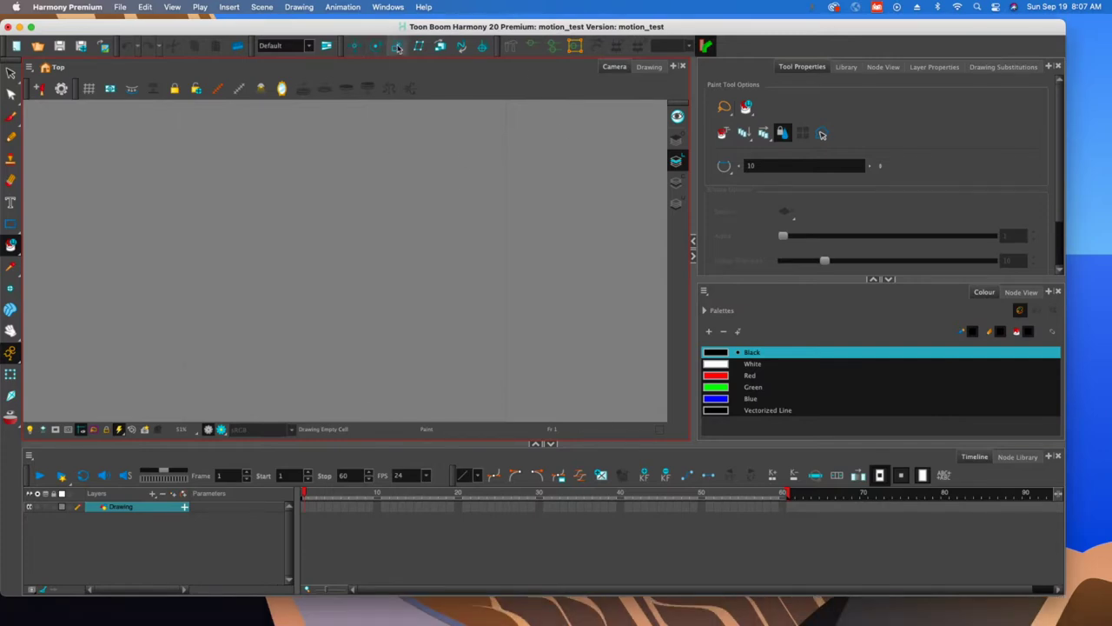
{"action": "left_click", "coordinate": [398, 8]}
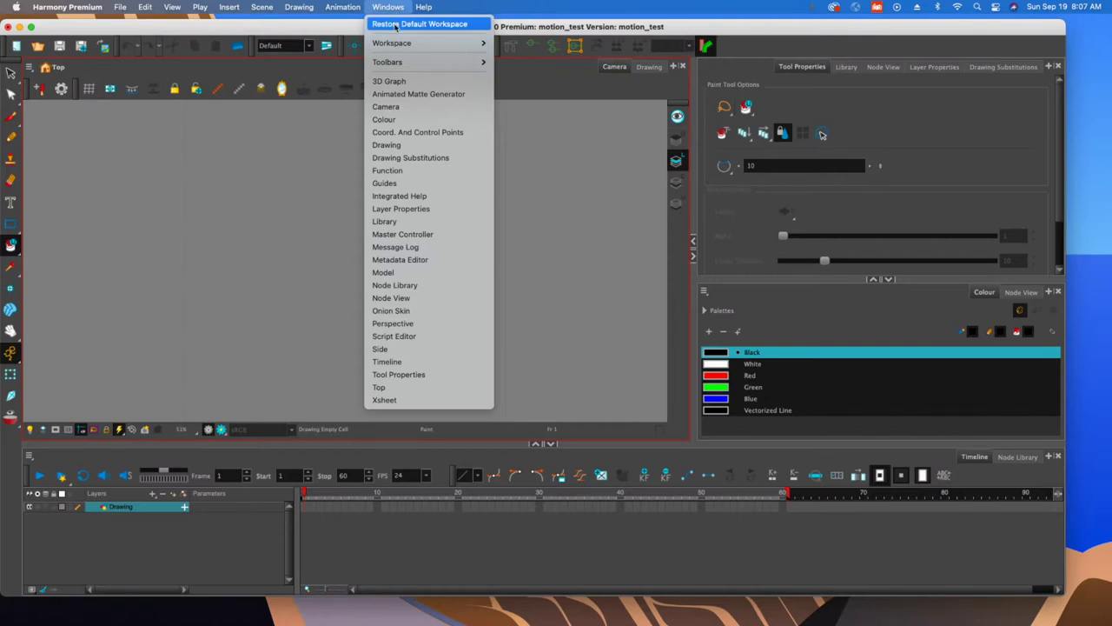
{"action": "left_click", "coordinate": [394, 25]}
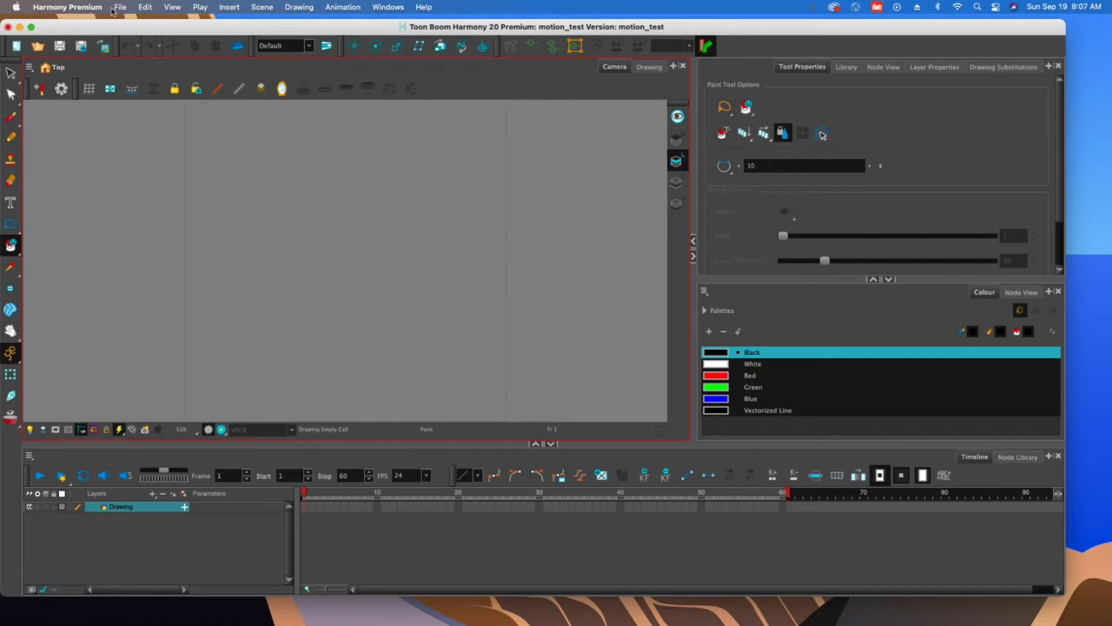
Open Harmony's Preferences and switch to the Exposure Sheet tab
{"action": "left_click", "coordinate": [61, 7]}
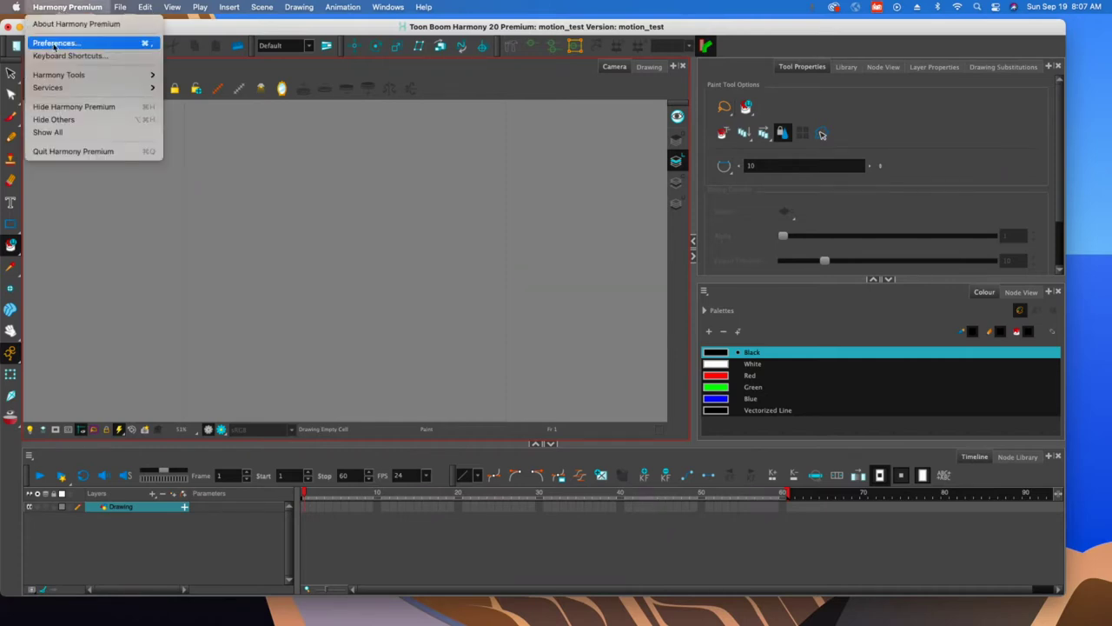
{"action": "mouse_move", "coordinate": [139, 8]}
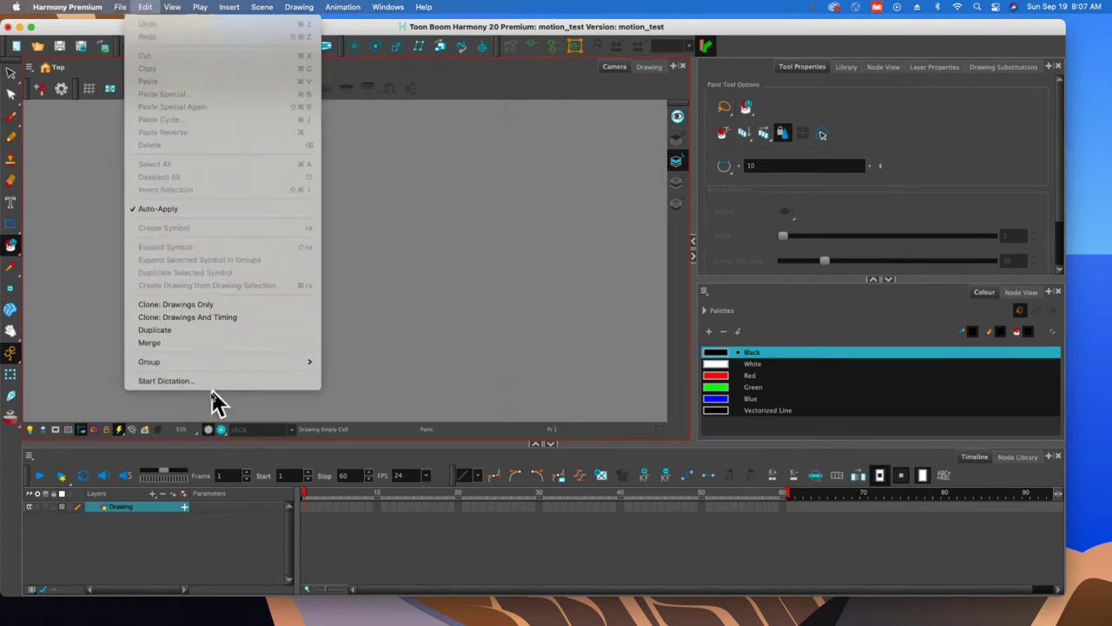
{"action": "left_click", "coordinate": [74, 12]}
{"action": "left_click", "coordinate": [75, 12]}
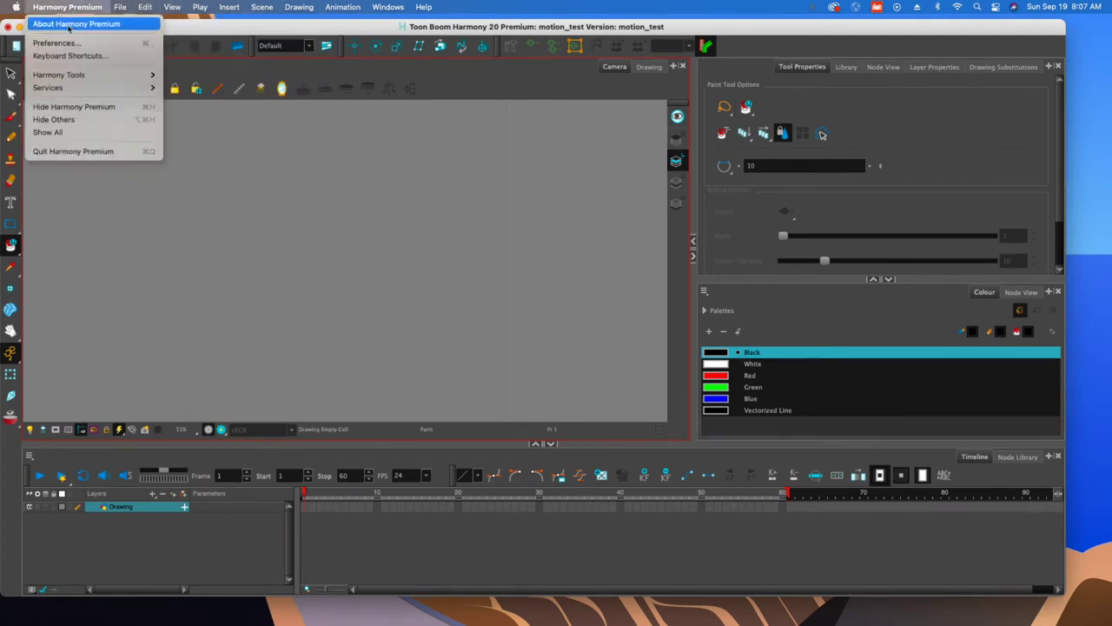
{"action": "left_click", "coordinate": [66, 43]}
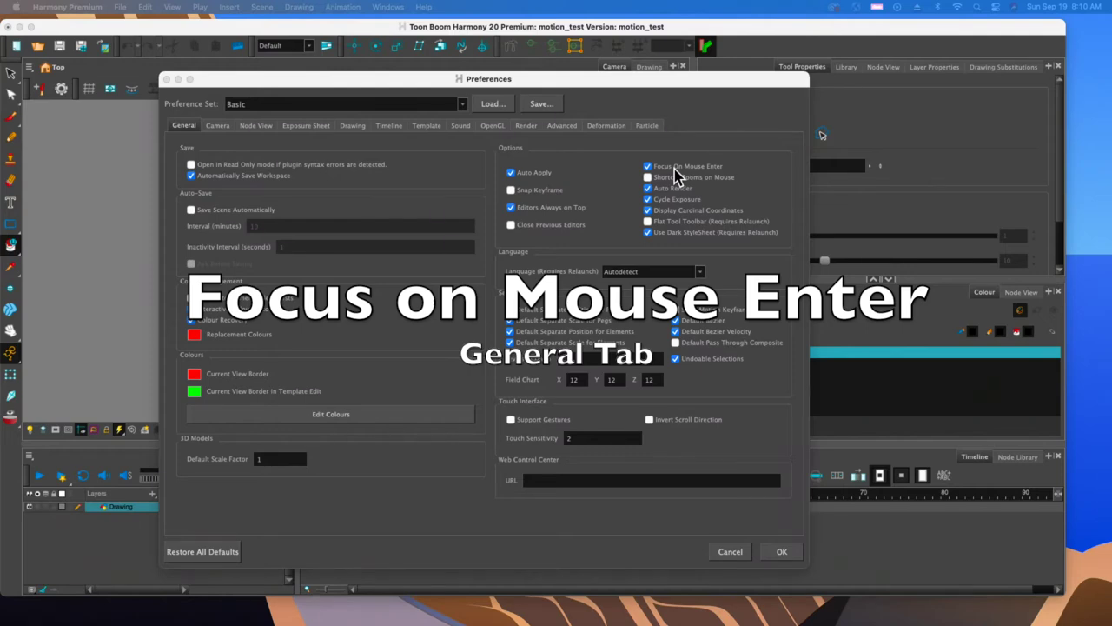
{"action": "left_click", "coordinate": [306, 128]}
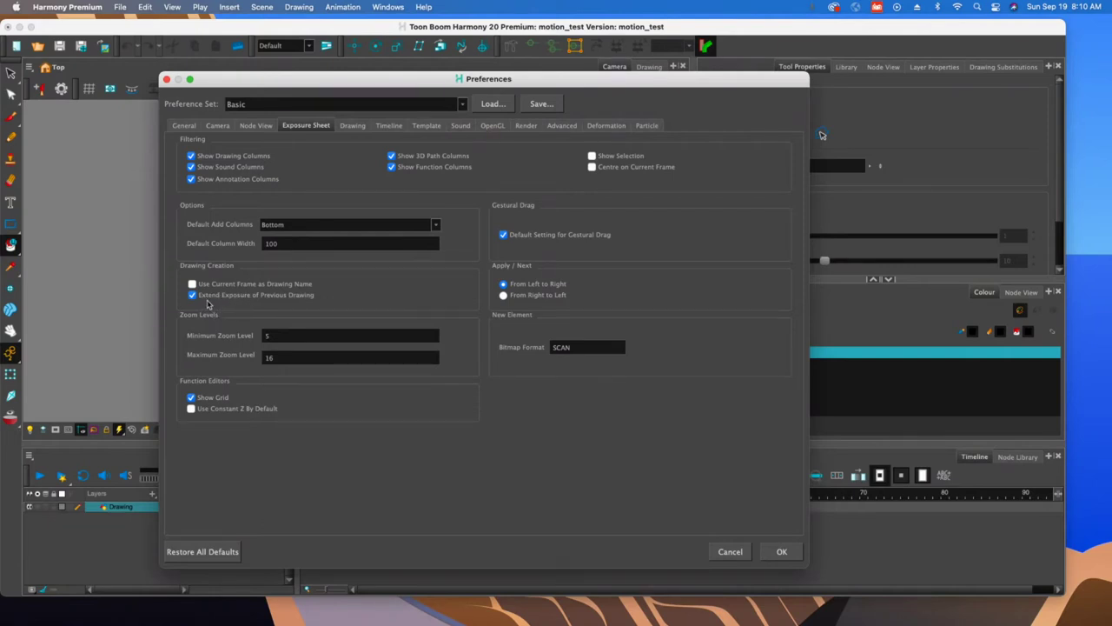
Look through the Drawing and Advanced preference tabs, then accept the Preferences with OK
{"action": "mouse_move", "coordinate": [194, 297]}
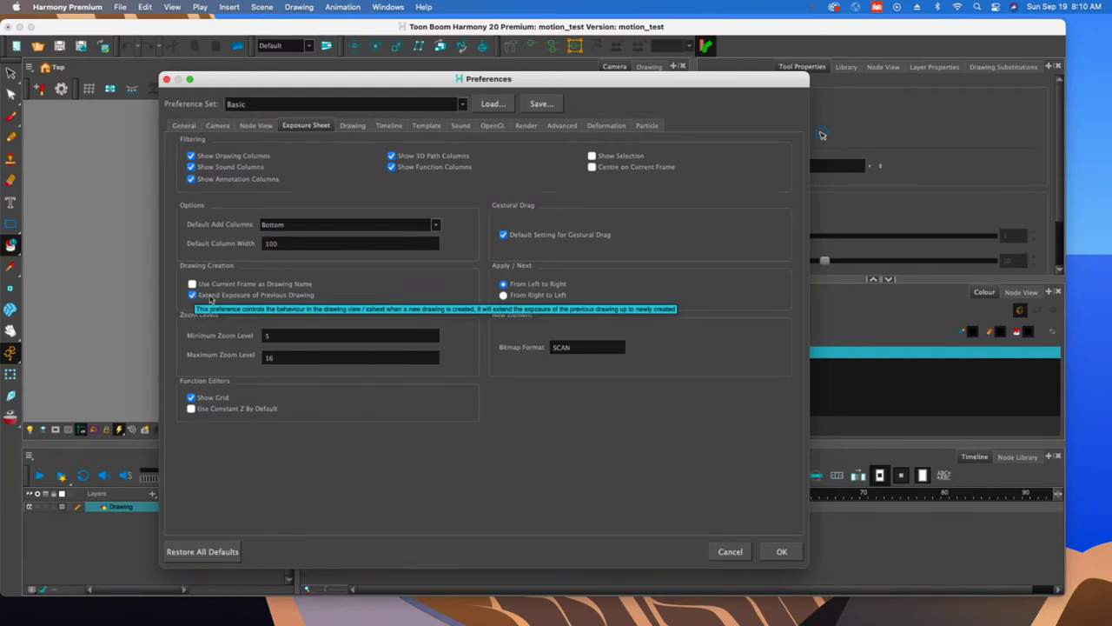
{"action": "left_click", "coordinate": [347, 127]}
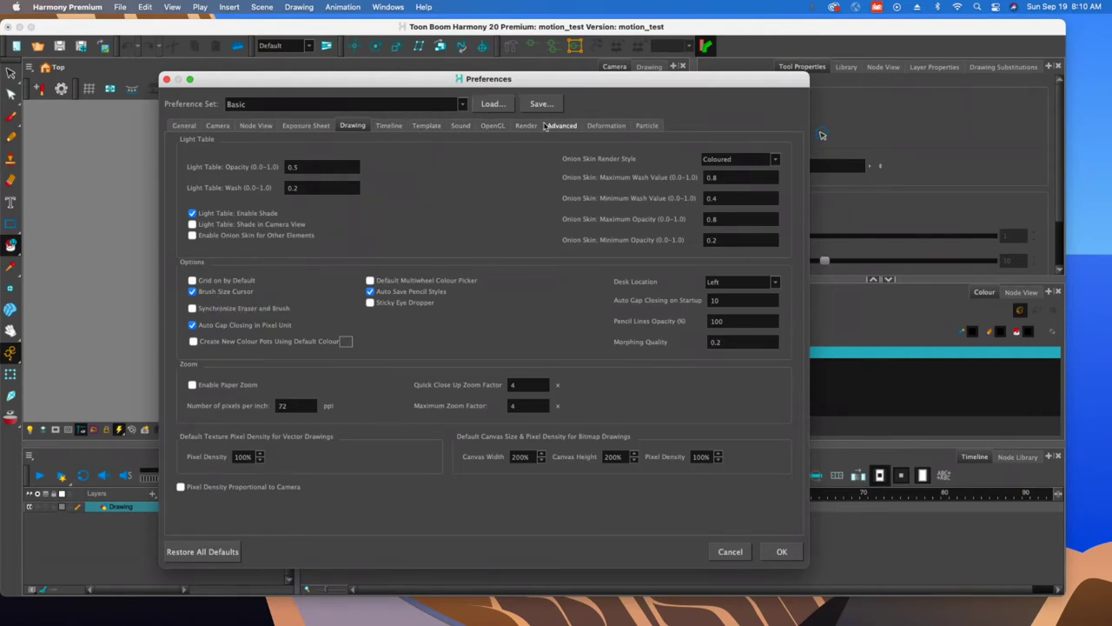
{"action": "left_click", "coordinate": [562, 125]}
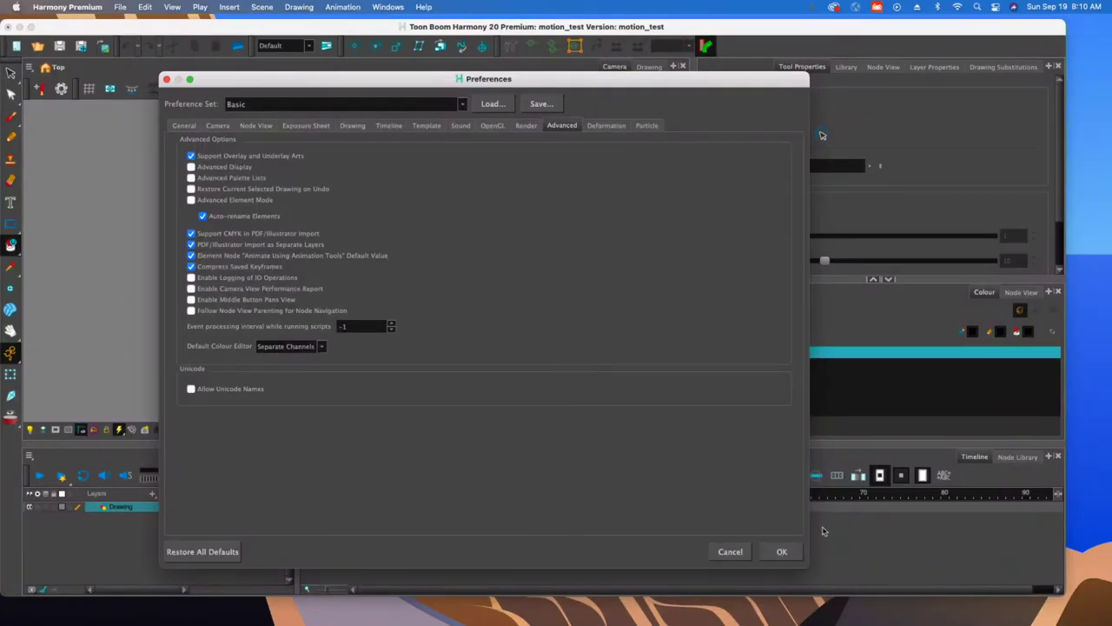
{"action": "left_click", "coordinate": [782, 554]}
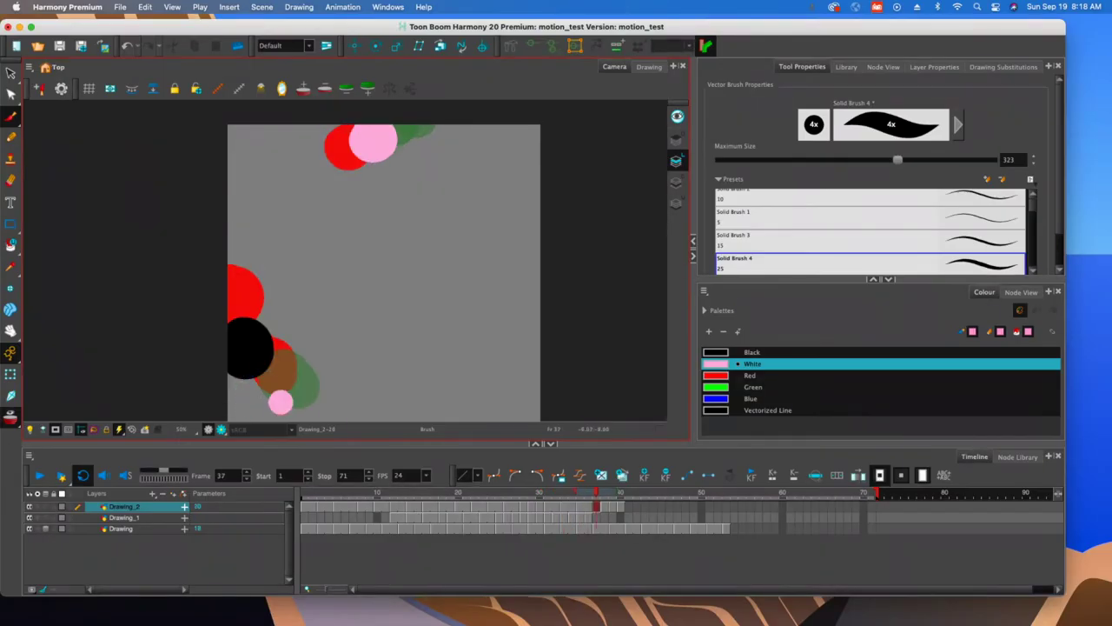
Pan the stage, stop playback, and replay the circle animation as a preview
{"action": "left_click_drag", "start_coordinate": [271, 387], "coordinate": [255, 241]}
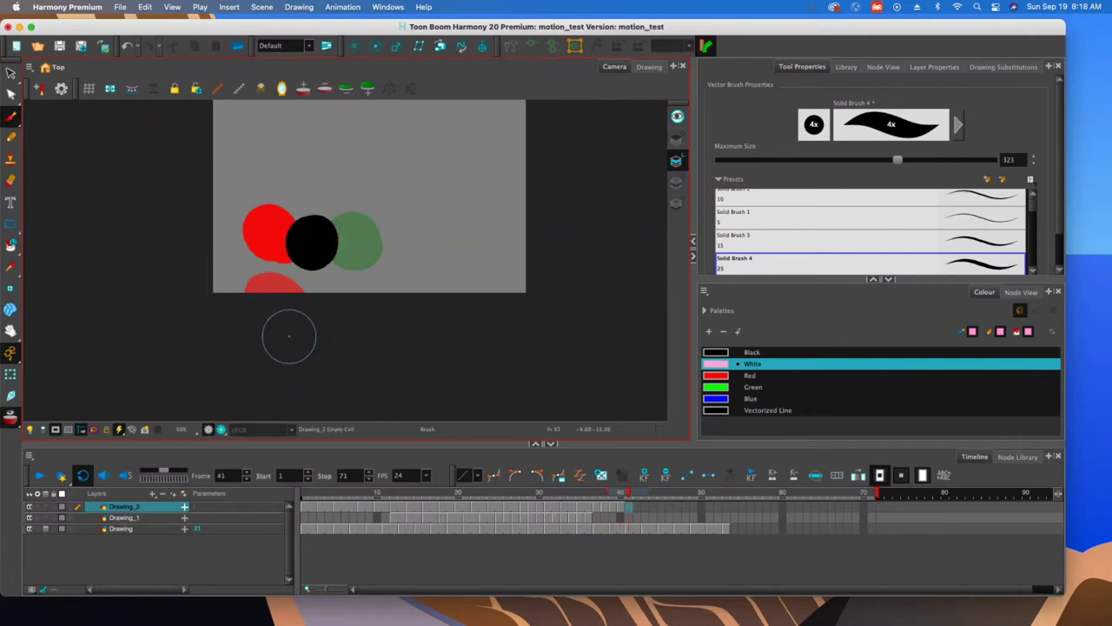
{"action": "left_click", "coordinate": [39, 477]}
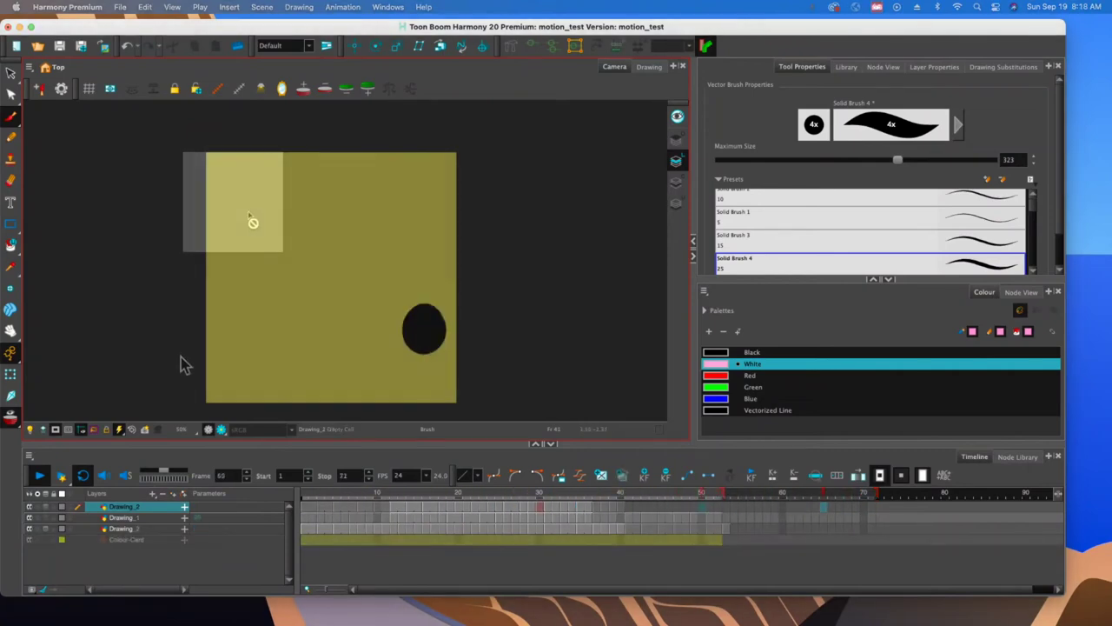
{"action": "left_click", "coordinate": [39, 475]}
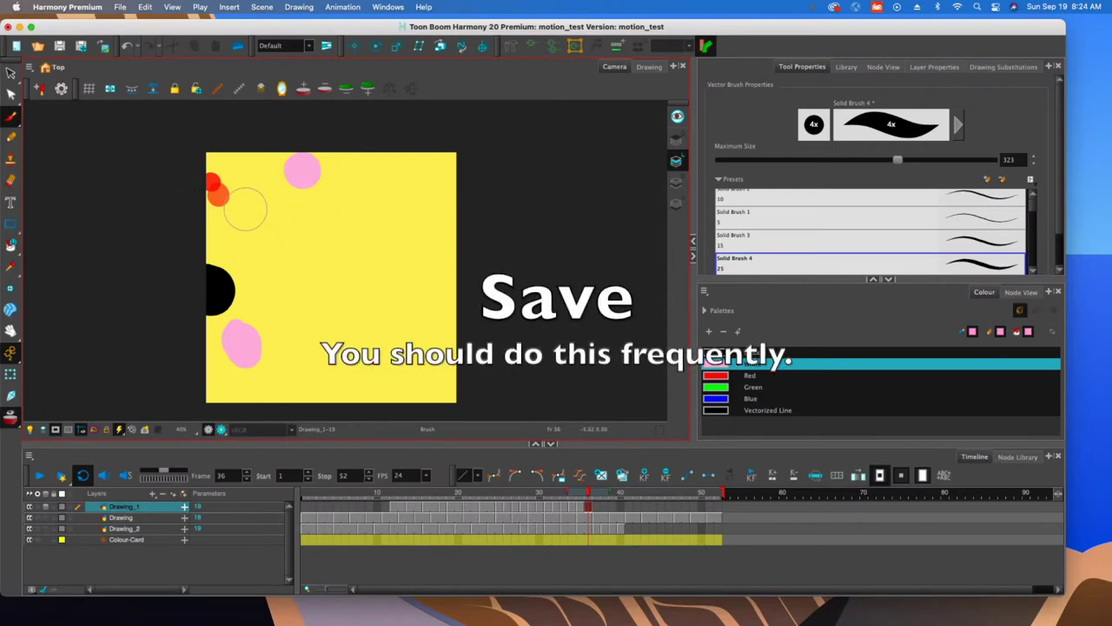
Save the scene and start a movie export using H.264/MPEG-4 (*.mov) as the video format
{"action": "left_click", "coordinate": [58, 47]}
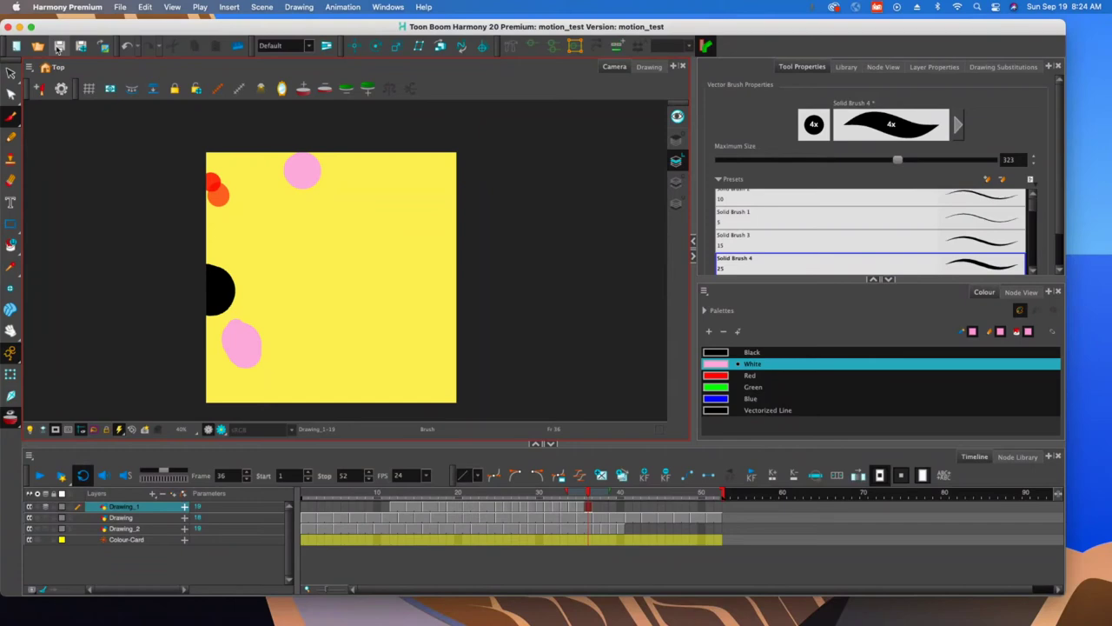
{"action": "left_click", "coordinate": [117, 7]}
{"action": "mouse_move", "coordinate": [217, 195]}
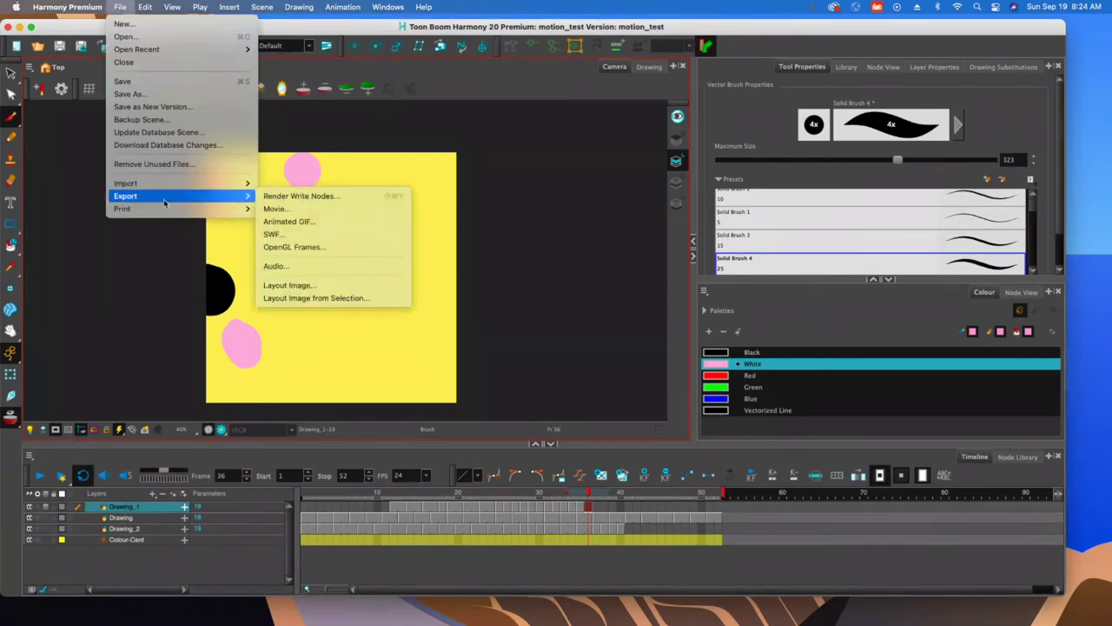
{"action": "left_click", "coordinate": [281, 215]}
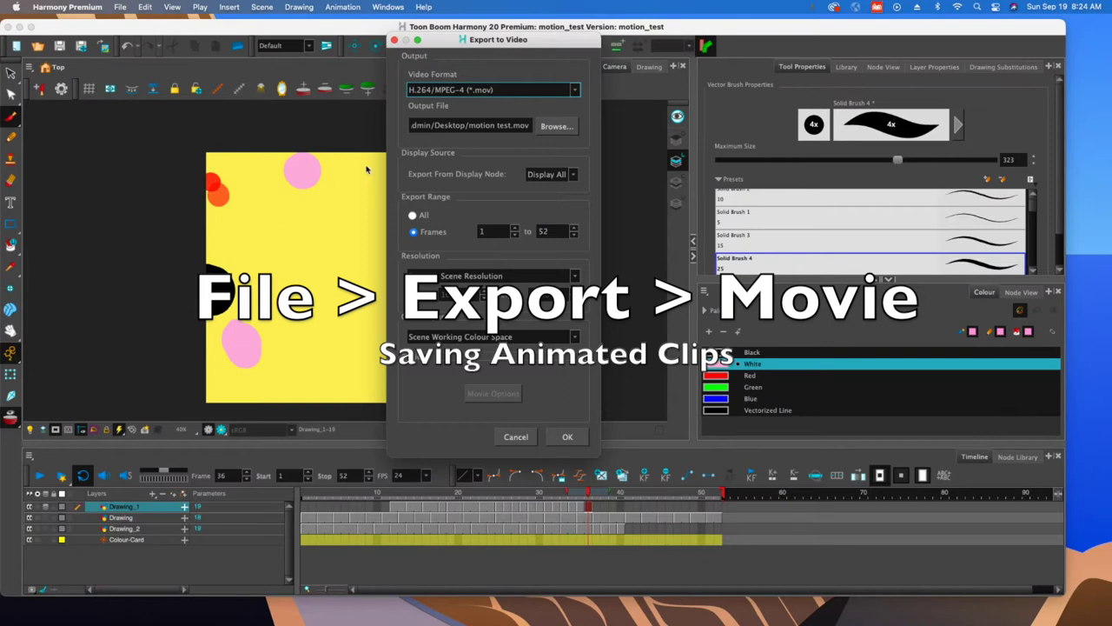
{"action": "left_click", "coordinate": [574, 90]}
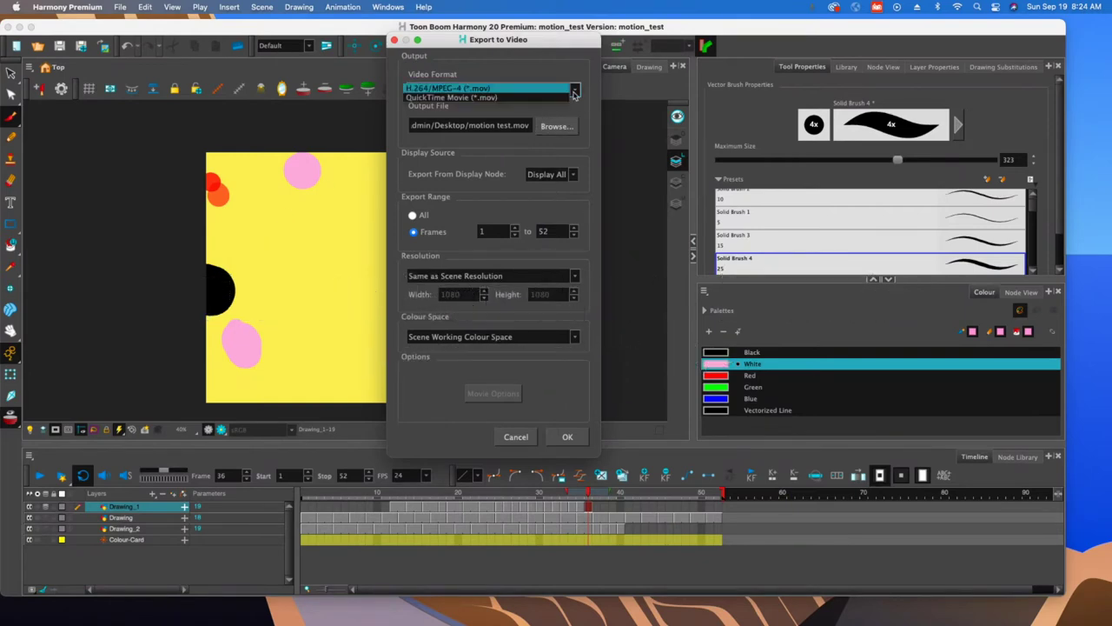
{"action": "left_click", "coordinate": [507, 92]}
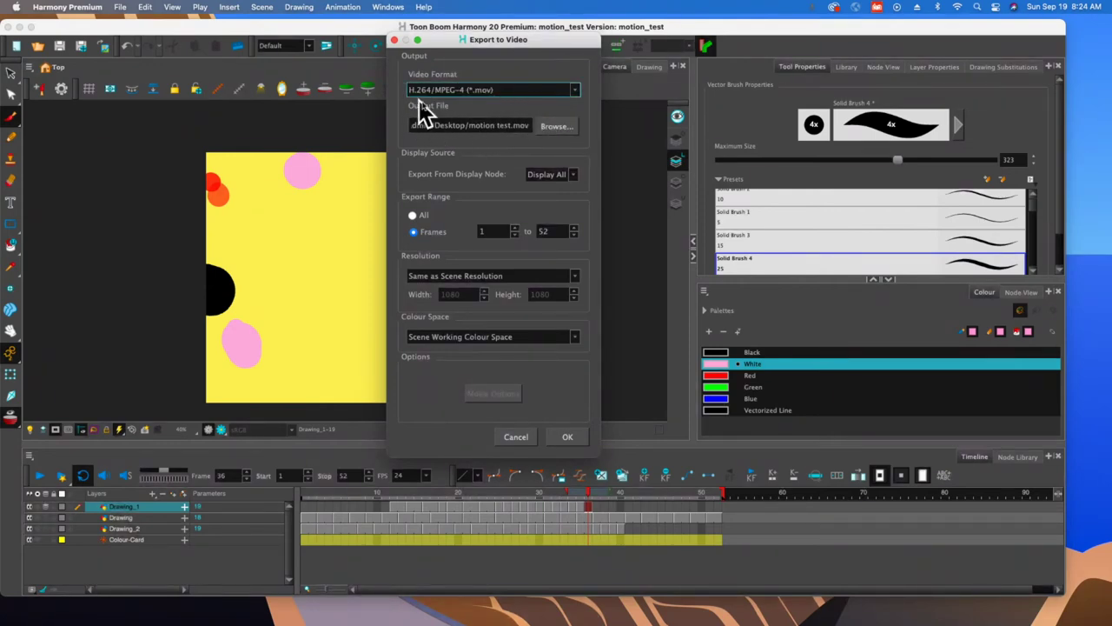
{"action": "left_click", "coordinate": [558, 129]}
Rename the export's output file to motion-test-2.mov on the Desktop
{"action": "left_click", "coordinate": [565, 129]}
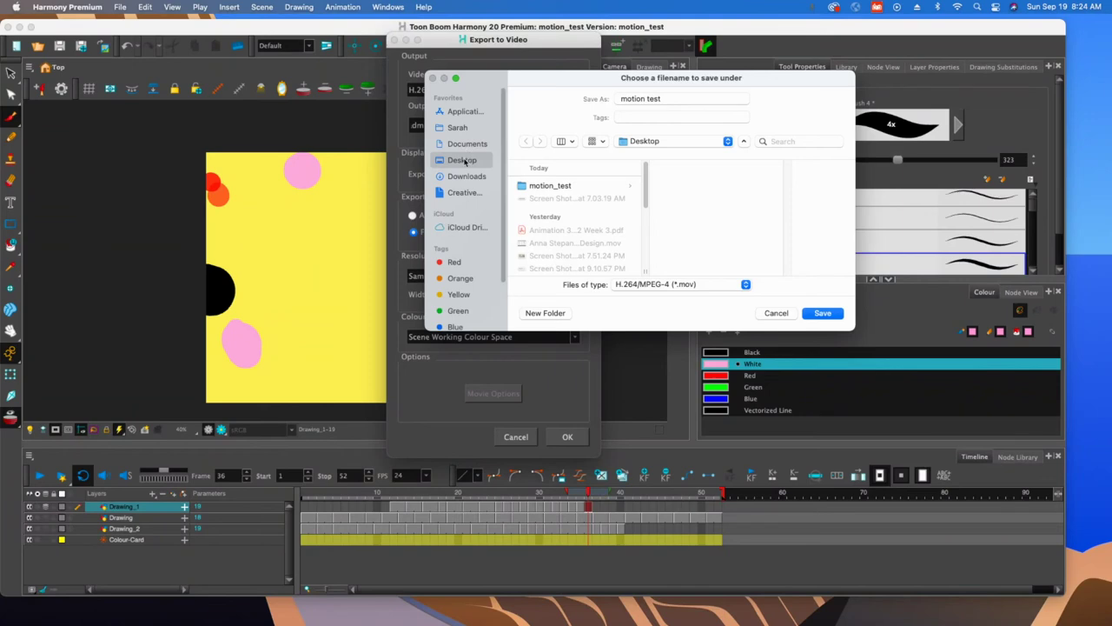
{"action": "left_click", "coordinate": [650, 98]}
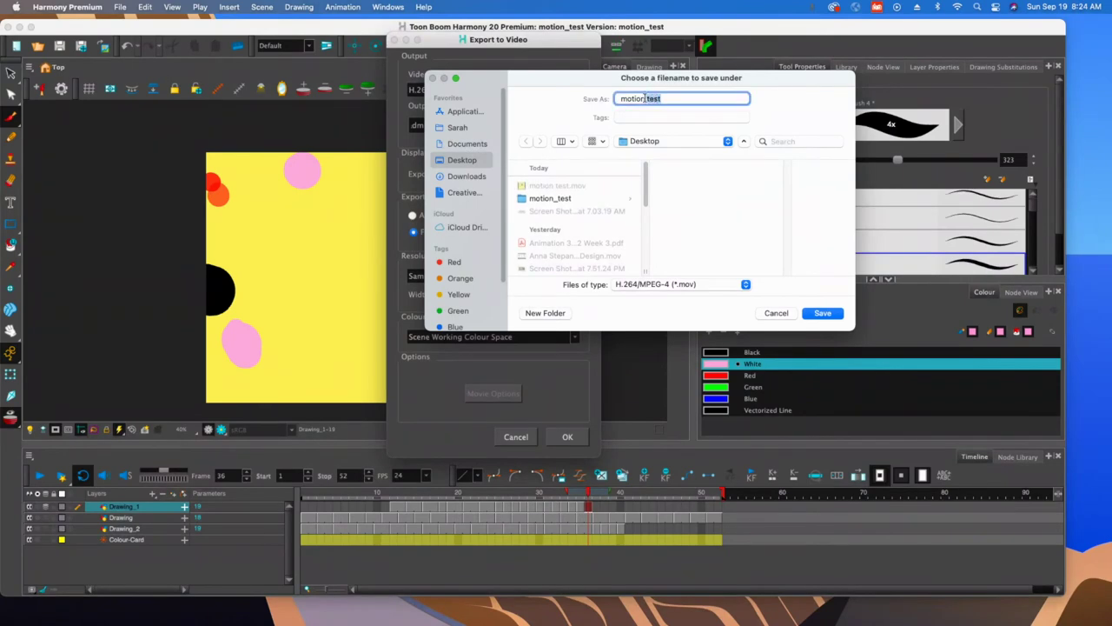
{"action": "key", "text": "BackSpace"}
{"action": "left_click", "coordinate": [831, 320]}
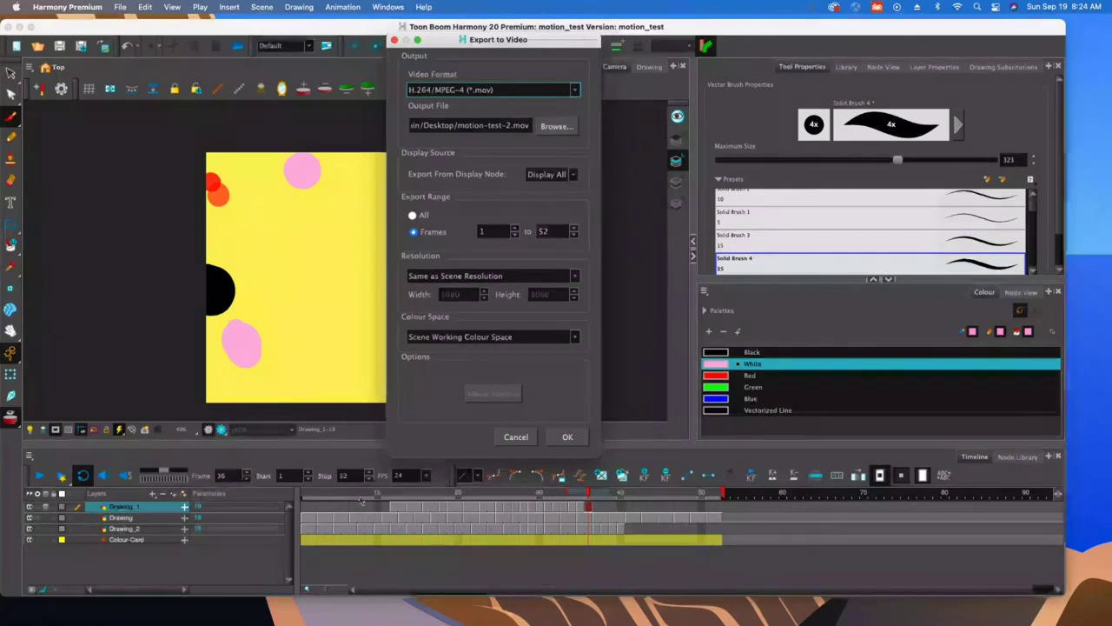
Export frames 1 to 50 at Same as Scene Resolution as motion-test-2.mov
{"action": "left_click", "coordinate": [413, 217]}
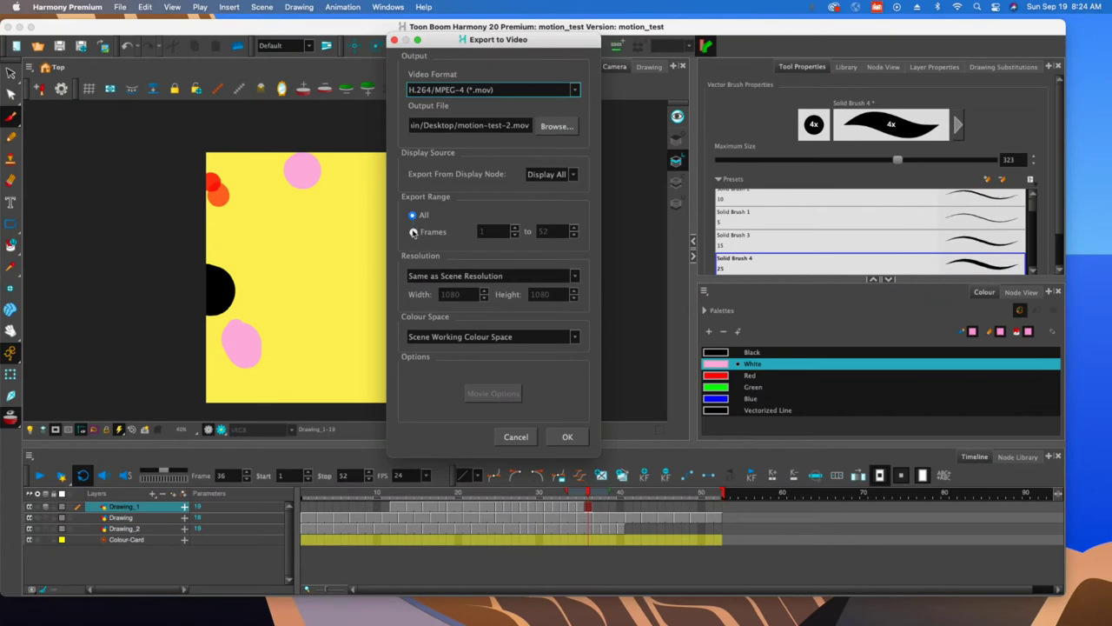
{"action": "left_click", "coordinate": [413, 233]}
{"action": "left_click", "coordinate": [573, 235]}
{"action": "left_click", "coordinate": [573, 236]}
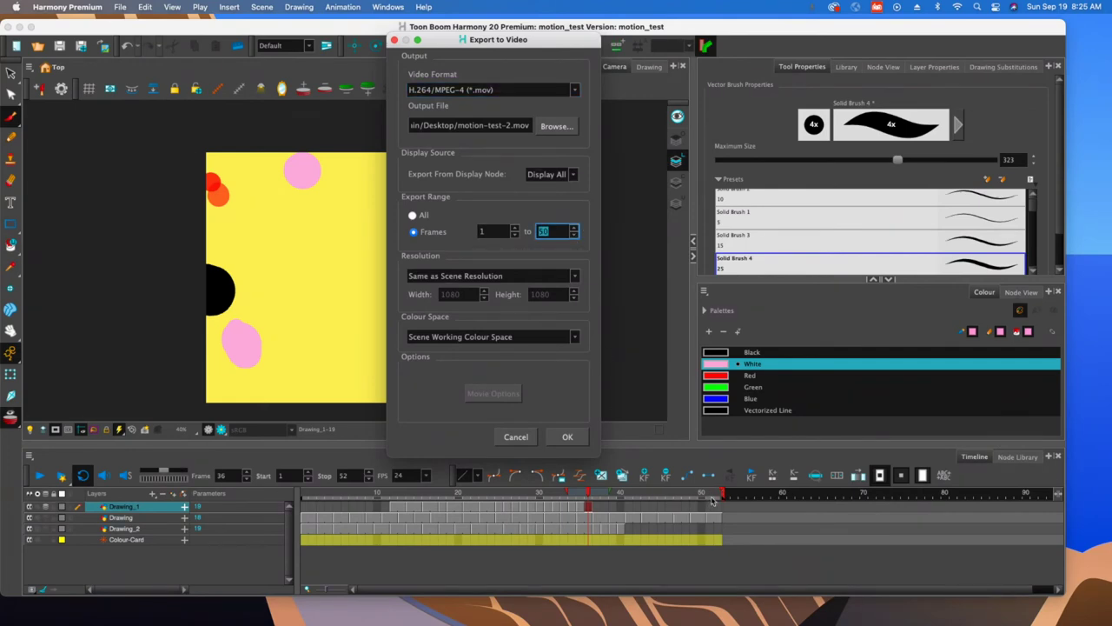
{"action": "left_click", "coordinate": [576, 278]}
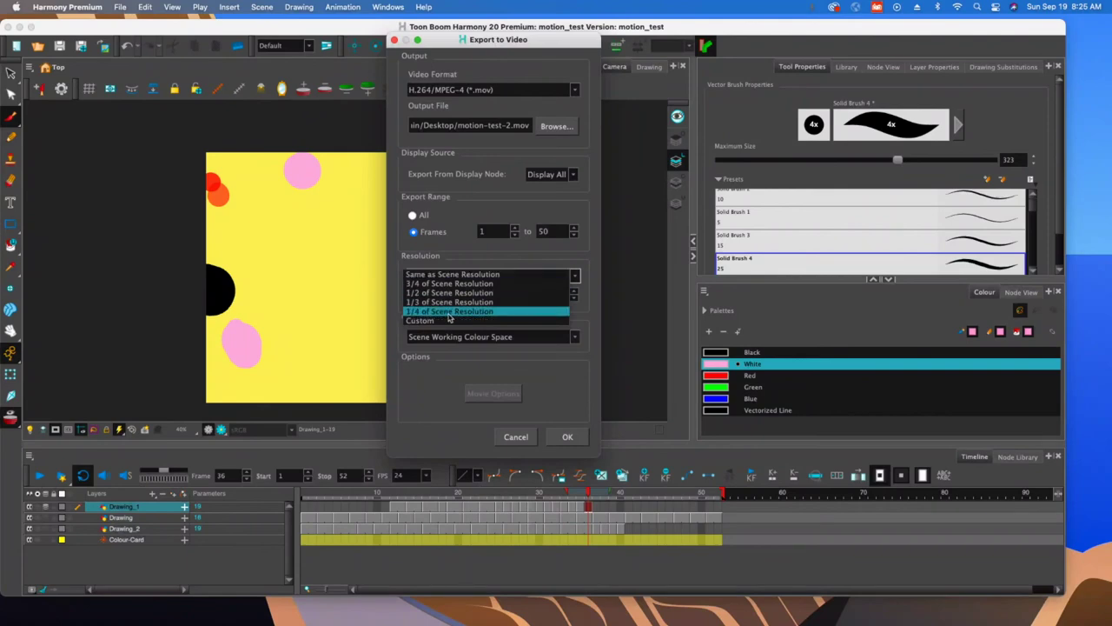
{"action": "left_click", "coordinate": [454, 275]}
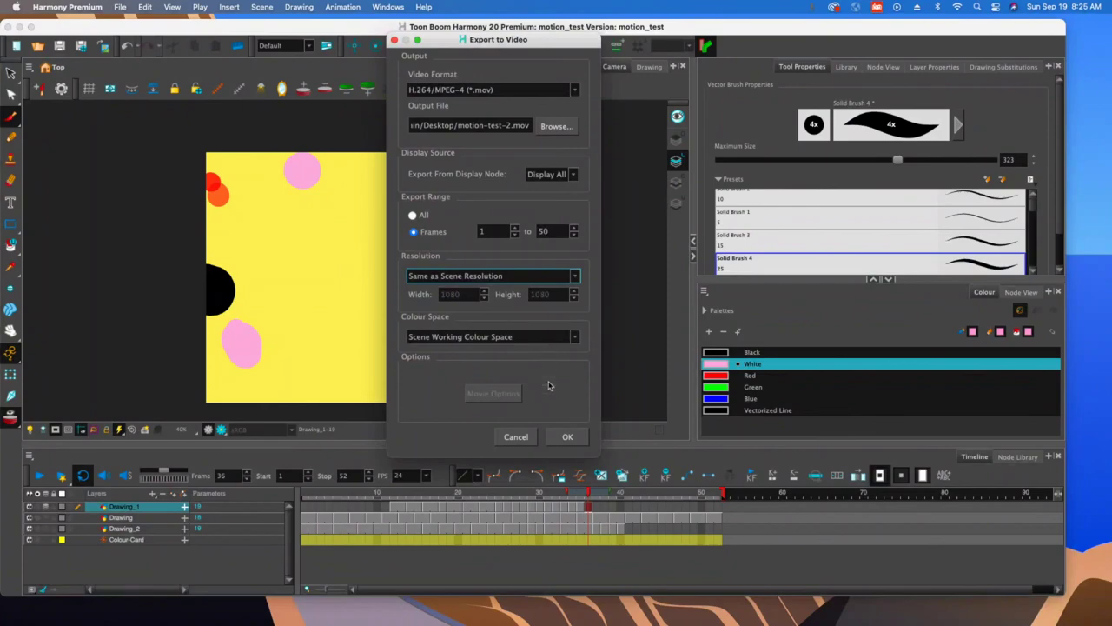
{"action": "left_click", "coordinate": [571, 440]}
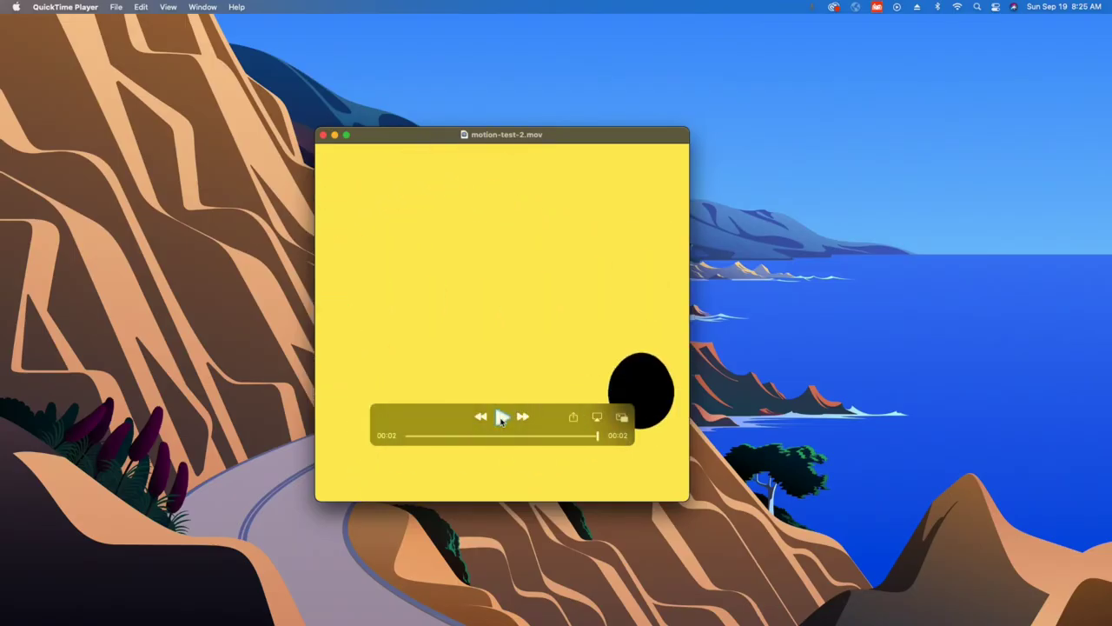
Replay motion-test-2.mov from the start in QuickTime Player
{"action": "left_click", "coordinate": [502, 418]}
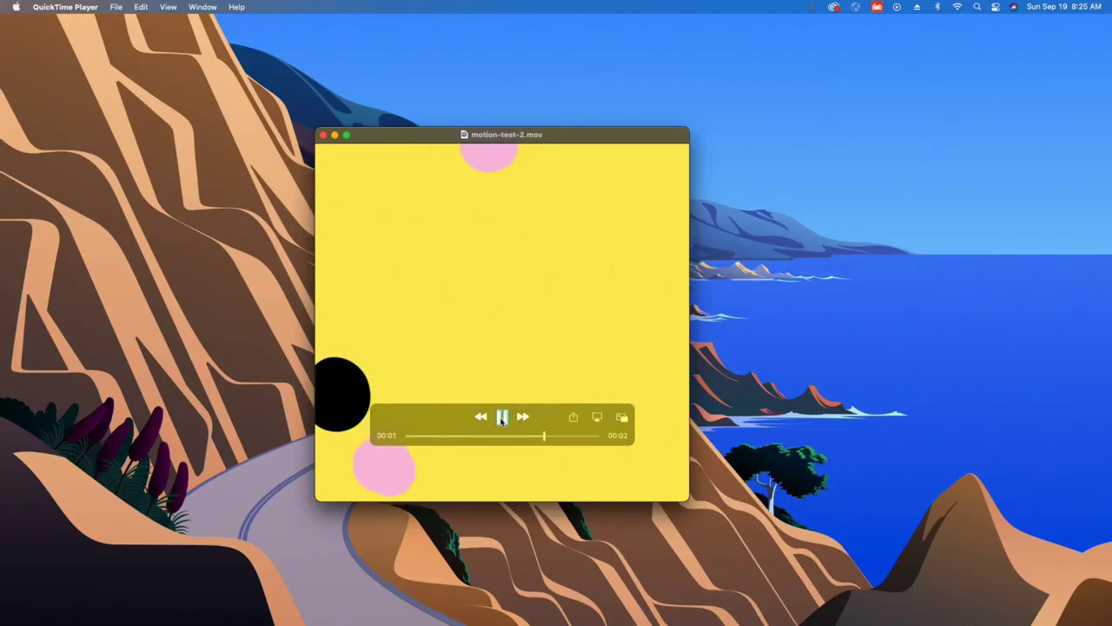